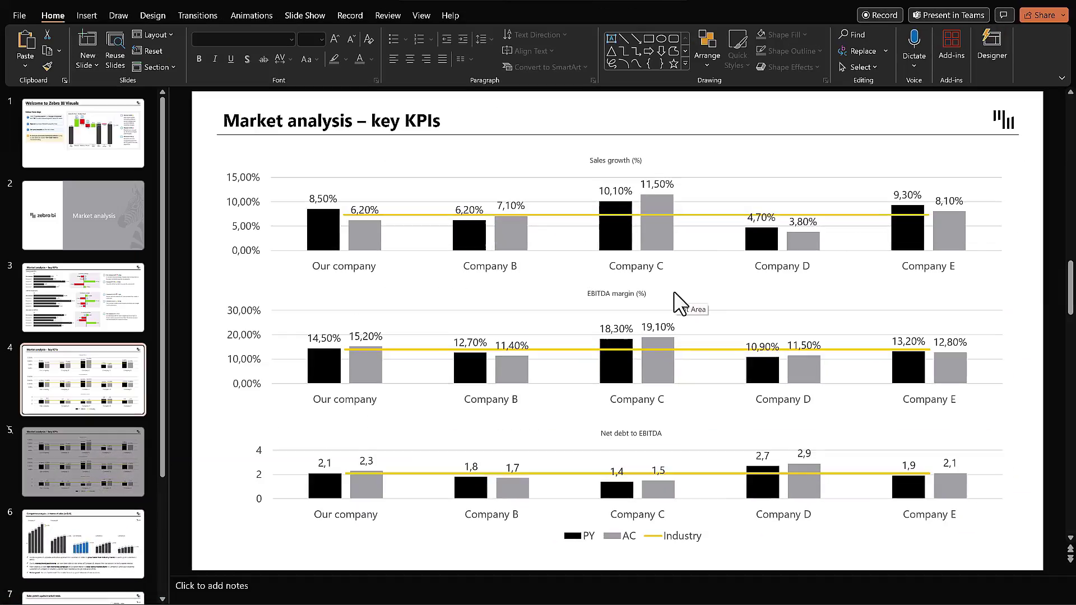
# Step: Replace the Sales growth chart with a starter Zebra BI Tables table and open its data grid
pyautogui.click(559, 164)
pyautogui.press('Delete')
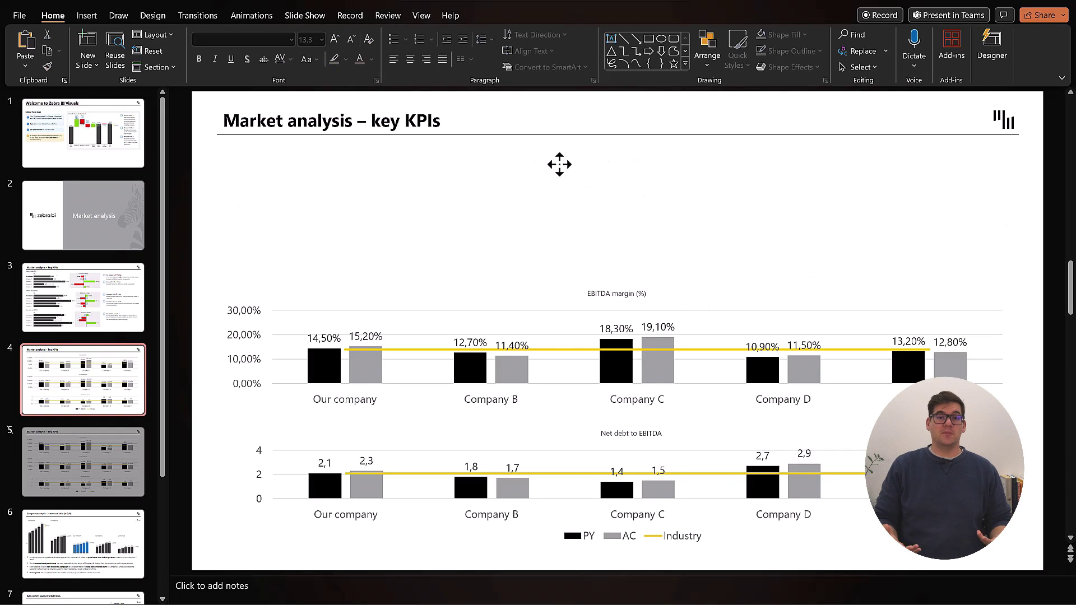
pyautogui.click(953, 44)
pyautogui.click(1028, 137)
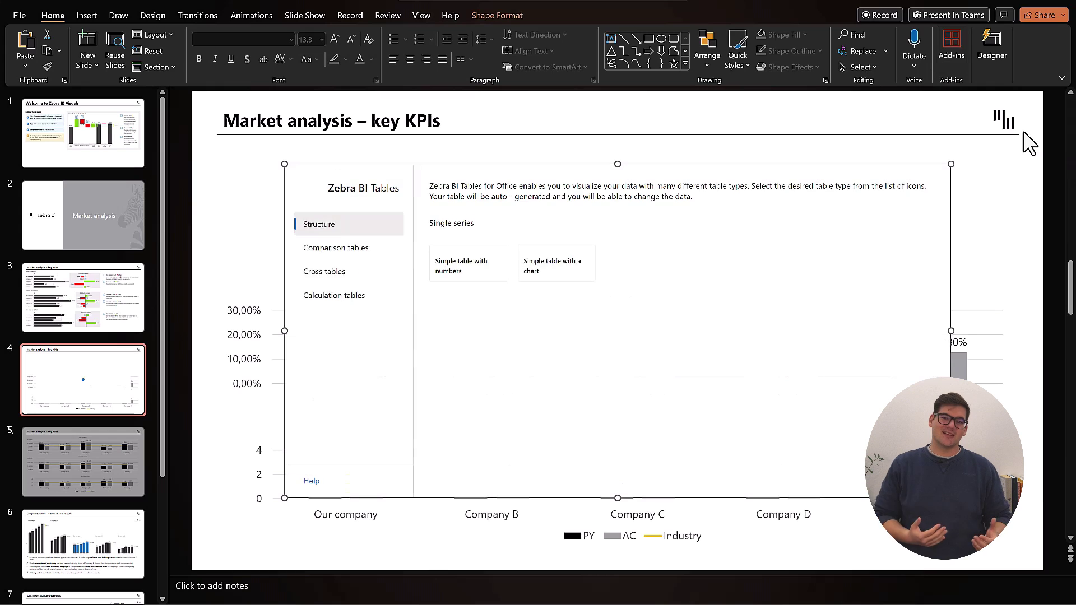
pyautogui.click(488, 298)
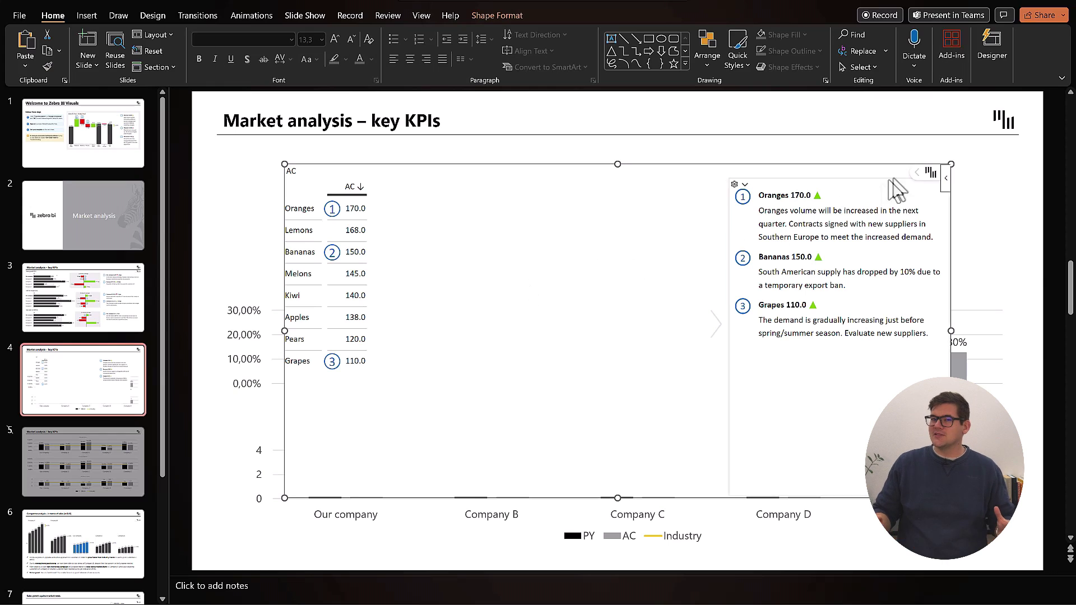
pyautogui.click(872, 174)
# Step: Paste the company KPI data and delete the leftover Melons, Pears and Grapes rows
pyautogui.hotkey('ctrl', 'v')
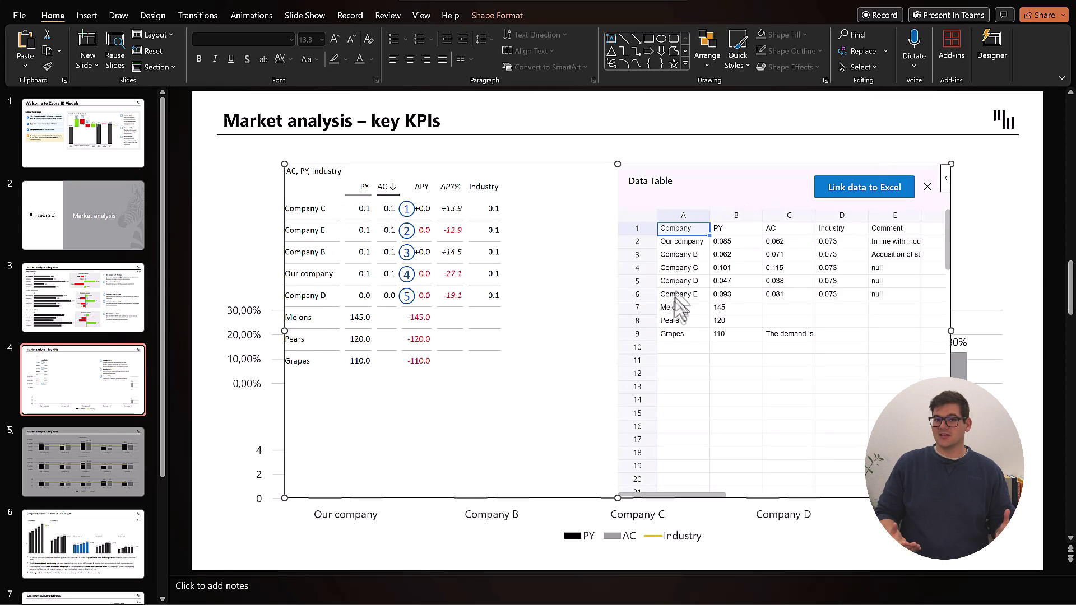
pyautogui.moveTo(677, 308); pyautogui.dragTo(784, 348)
pyautogui.press('Delete')
pyautogui.click(928, 187)
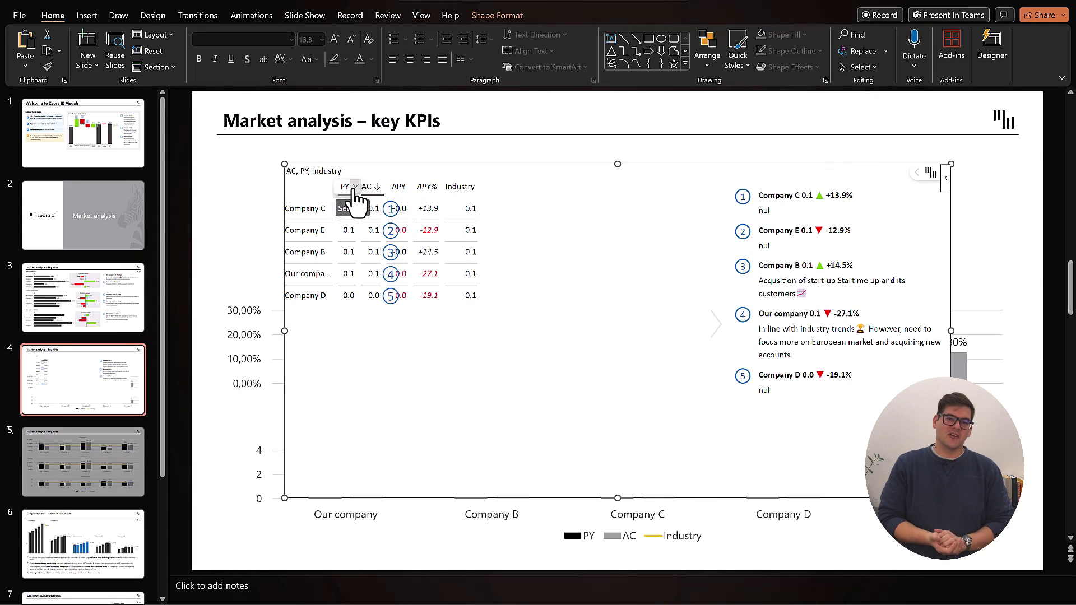
# Step: Hide the PY and ΔPY% columns and show AC as overlapped bars
pyautogui.click(356, 187)
pyautogui.click(396, 317)
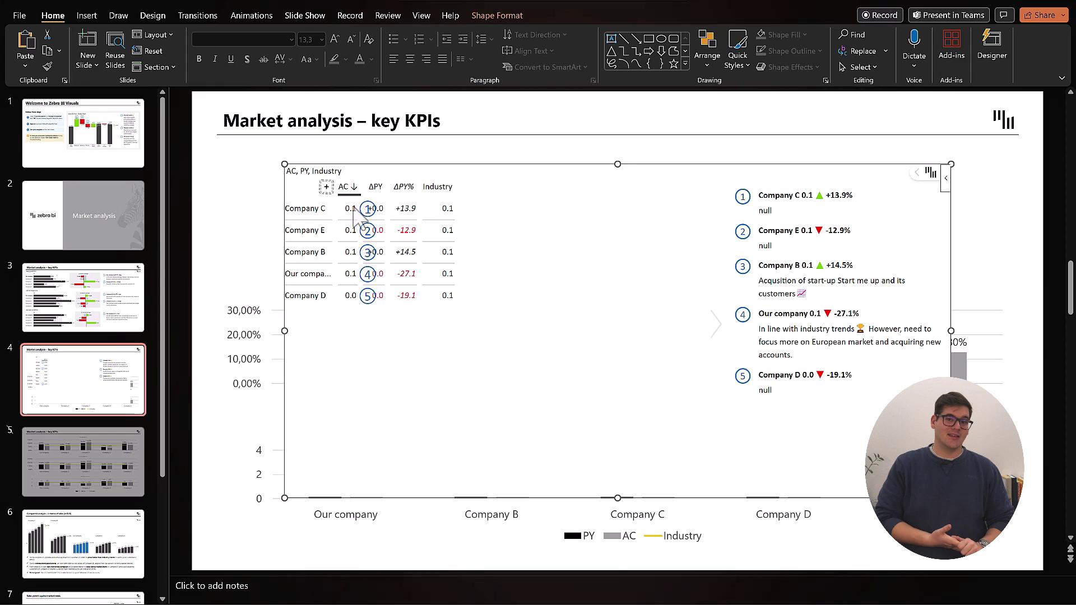
pyautogui.click(360, 187)
pyautogui.click(372, 258)
pyautogui.moveTo(658, 187)
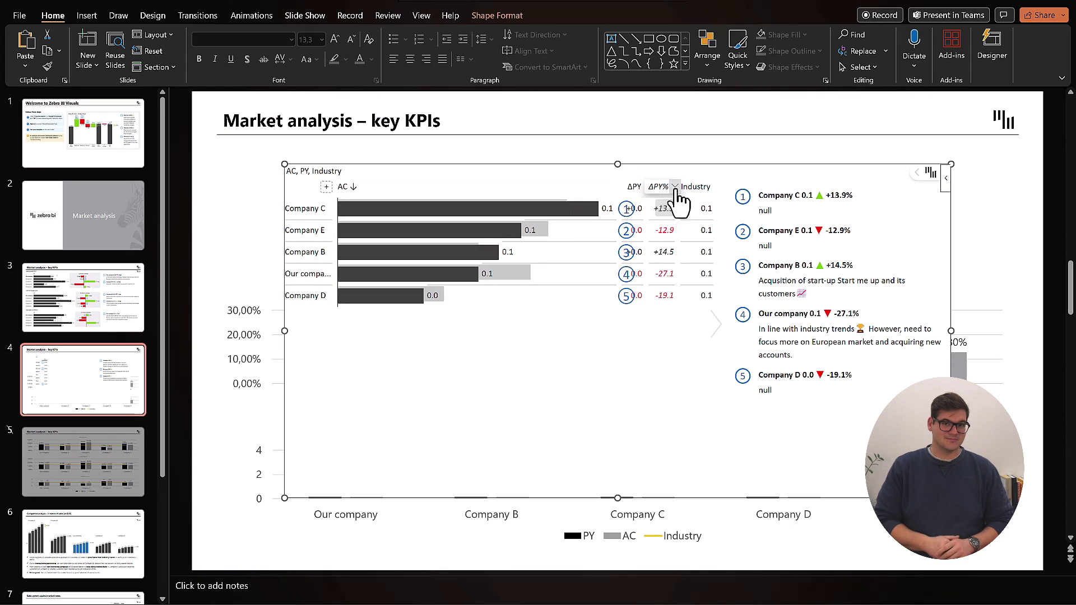
pyautogui.click(676, 188)
pyautogui.click(680, 360)
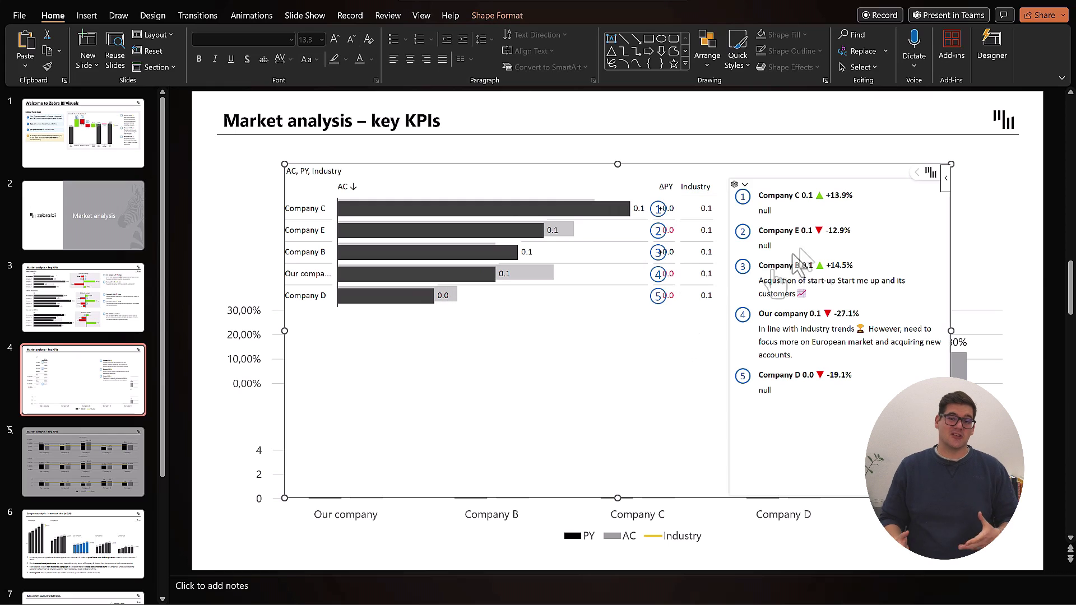
# Step: Assign Industry as the plan (PL) comparison in the data fields
pyautogui.click(887, 174)
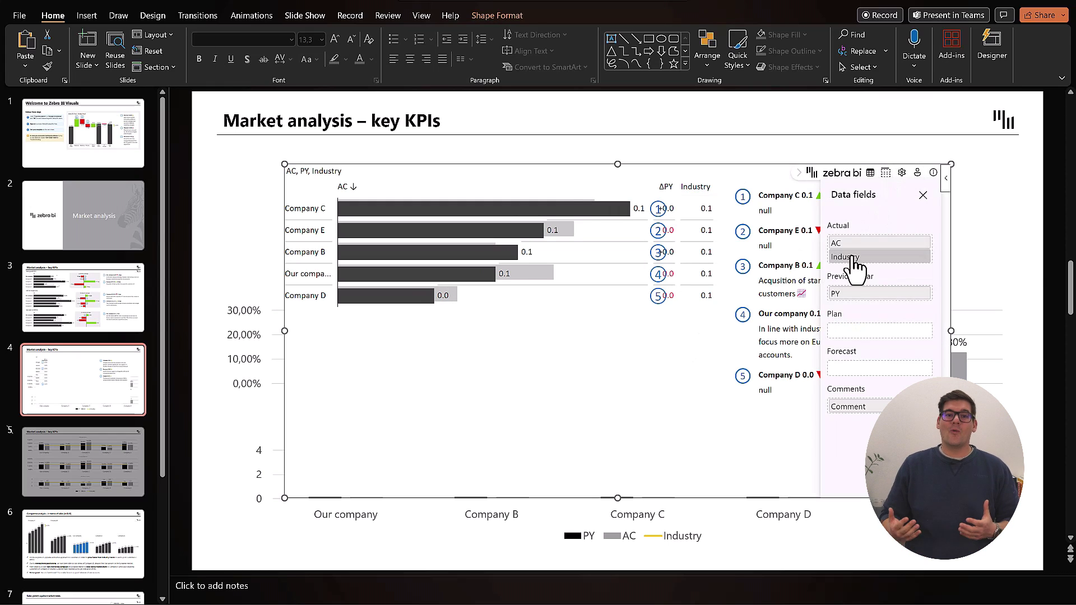
pyautogui.moveTo(853, 263); pyautogui.dragTo(856, 328)
pyautogui.click(923, 196)
# Step: Hide the PL, ΔPY and ΔPL% columns and show ΔPL as green/red variance bars
pyautogui.click(627, 187)
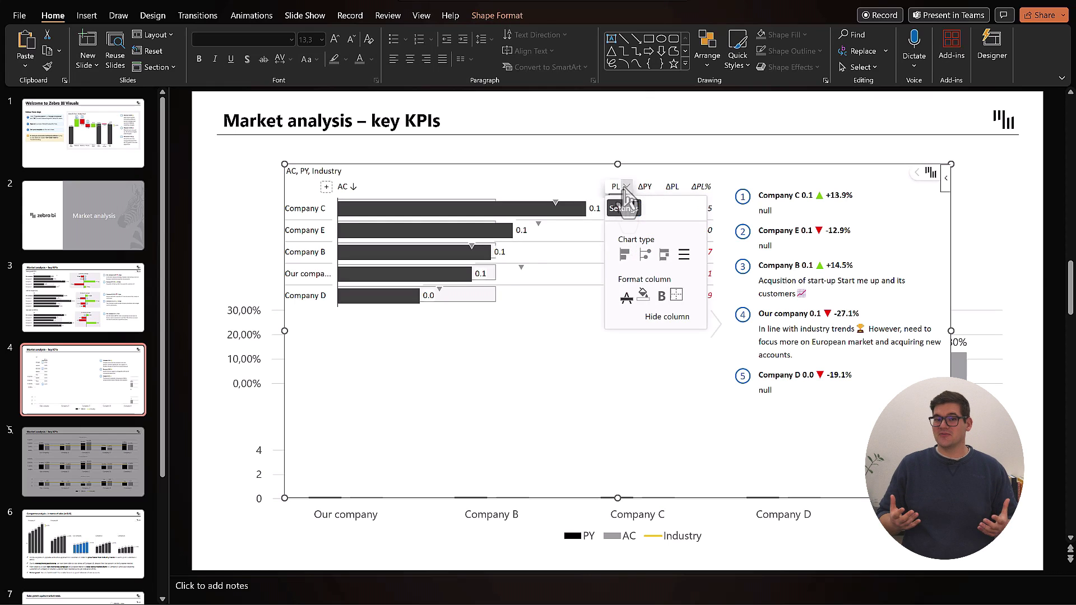
pyautogui.click(659, 318)
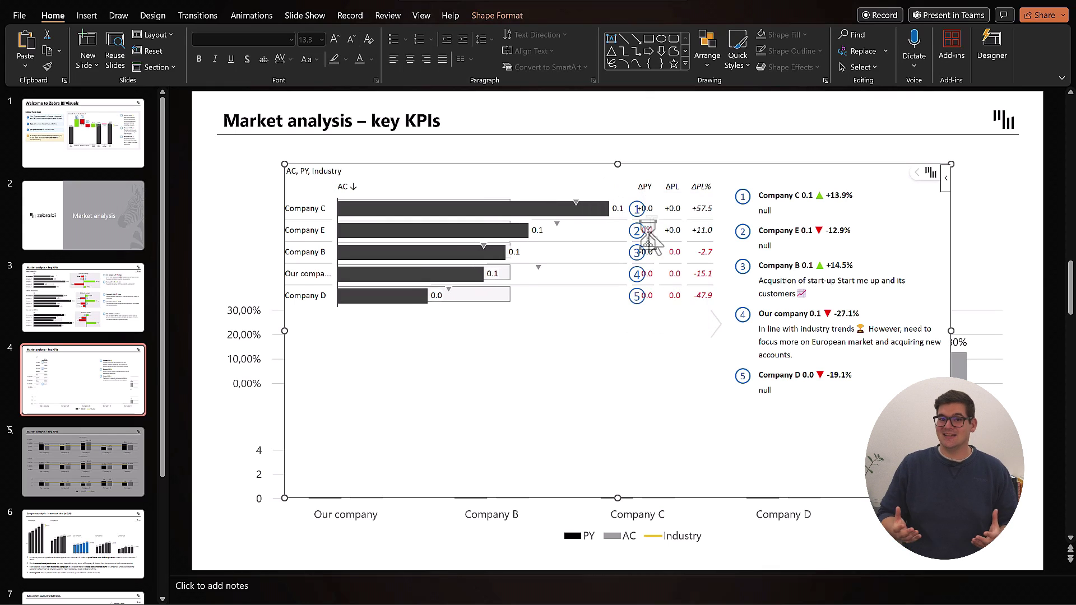
pyautogui.click(653, 187)
pyautogui.click(670, 361)
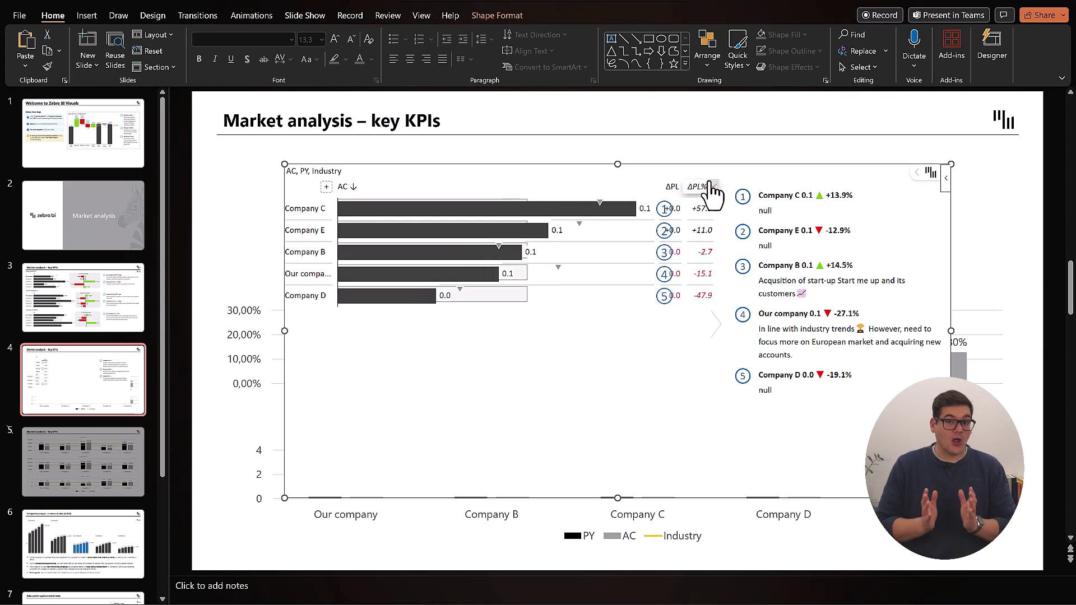
pyautogui.click(713, 187)
pyautogui.click(681, 359)
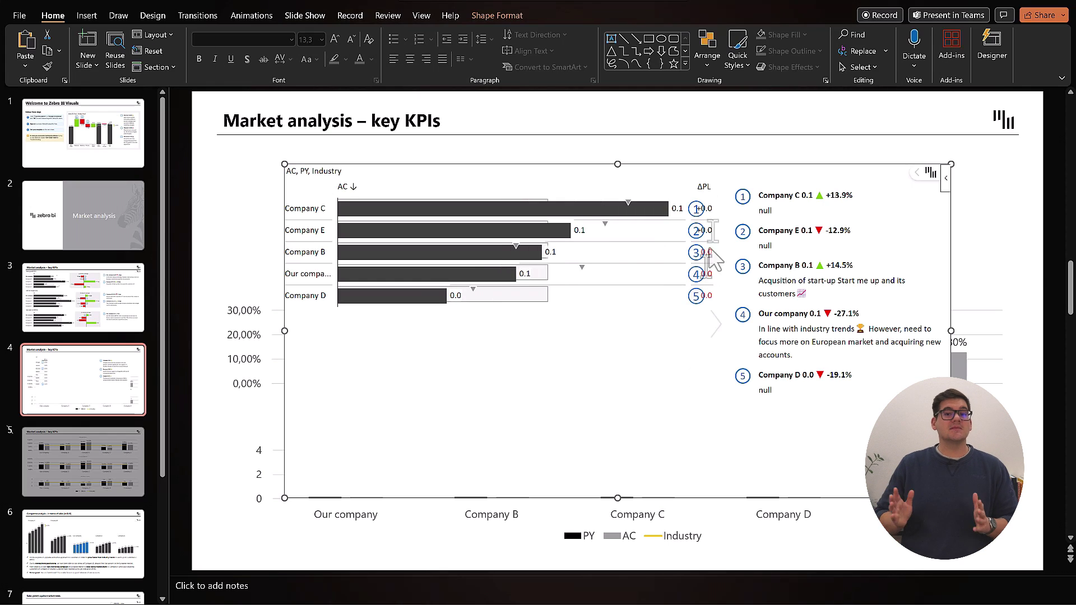
pyautogui.click(713, 187)
pyautogui.click(639, 256)
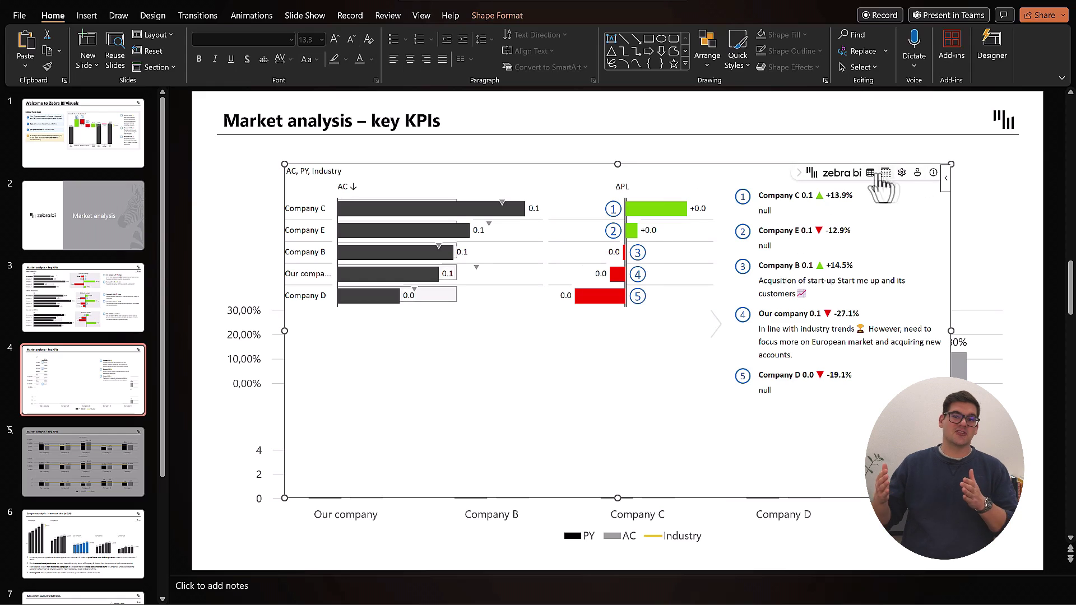
# Step: Check the Company D comment in the data grid and clear the AC sort
pyautogui.click(884, 175)
pyautogui.click(883, 267)
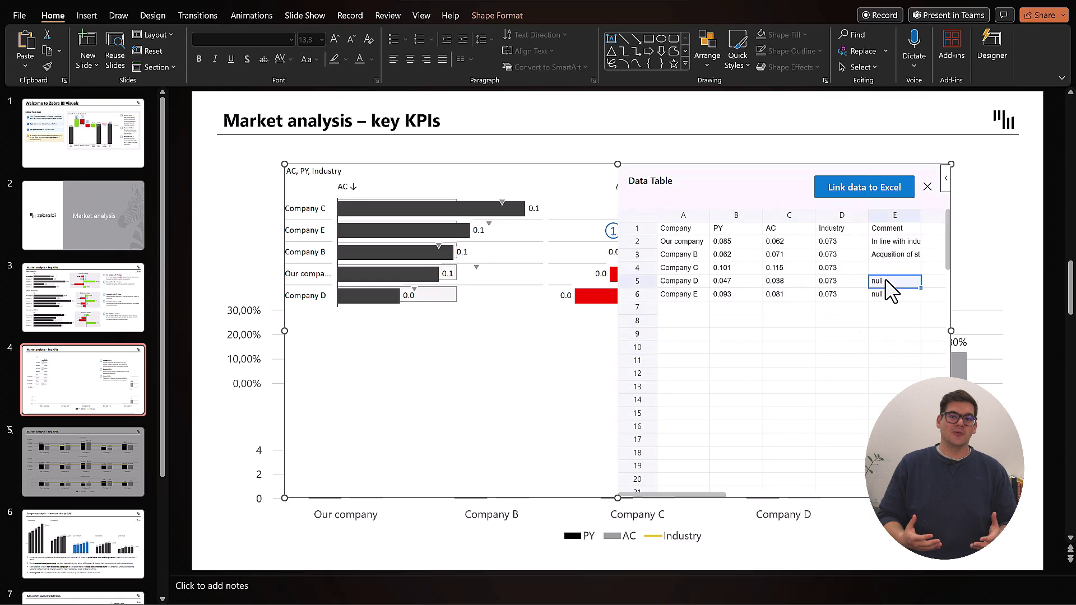
pyautogui.click(927, 187)
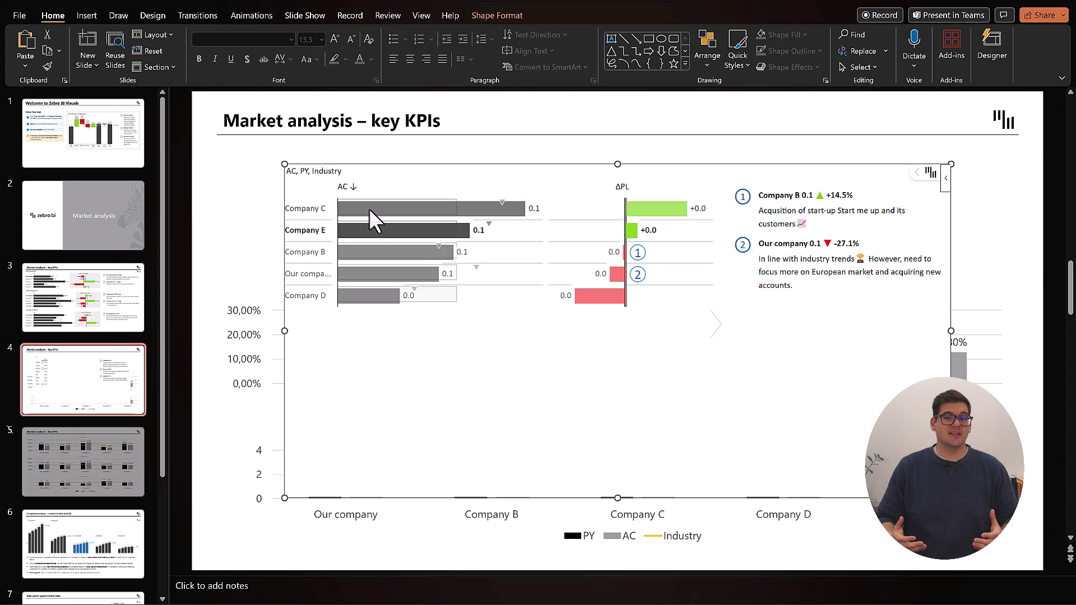
pyautogui.click(374, 192)
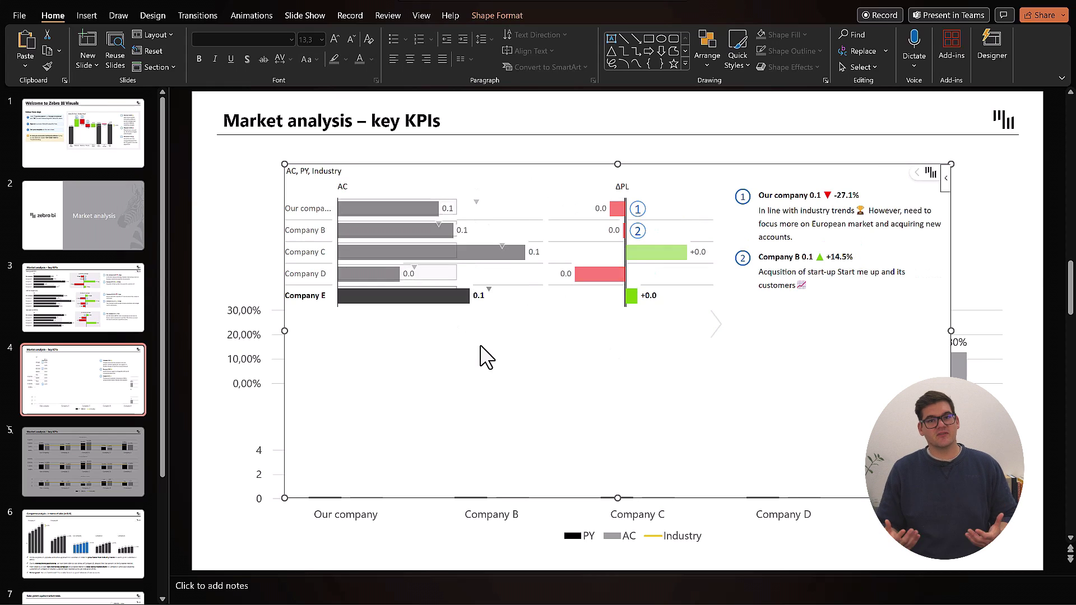
pyautogui.click(915, 180)
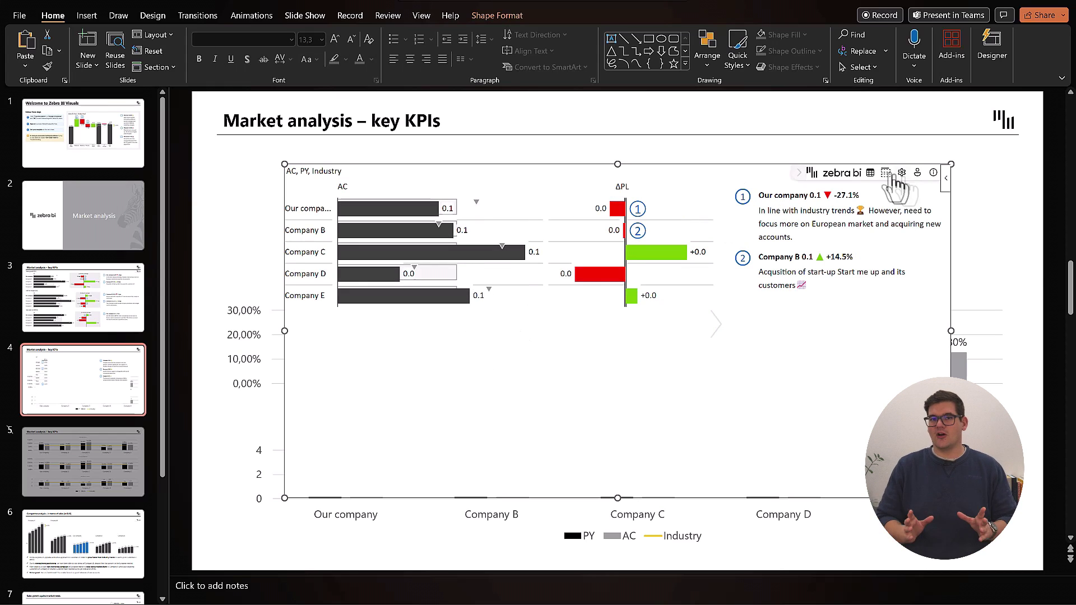
# Step: Set the Zebra BI data label units to Percentage
pyautogui.click(902, 174)
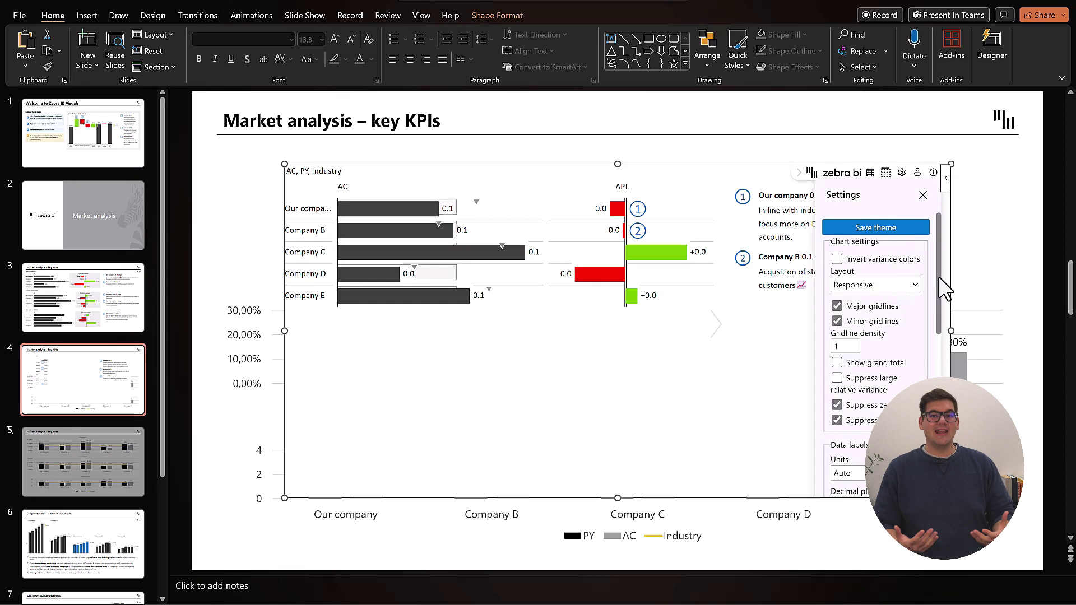
pyautogui.scroll(-2, 944, 314)
pyautogui.scroll(-2, 943, 322)
pyautogui.click(894, 335)
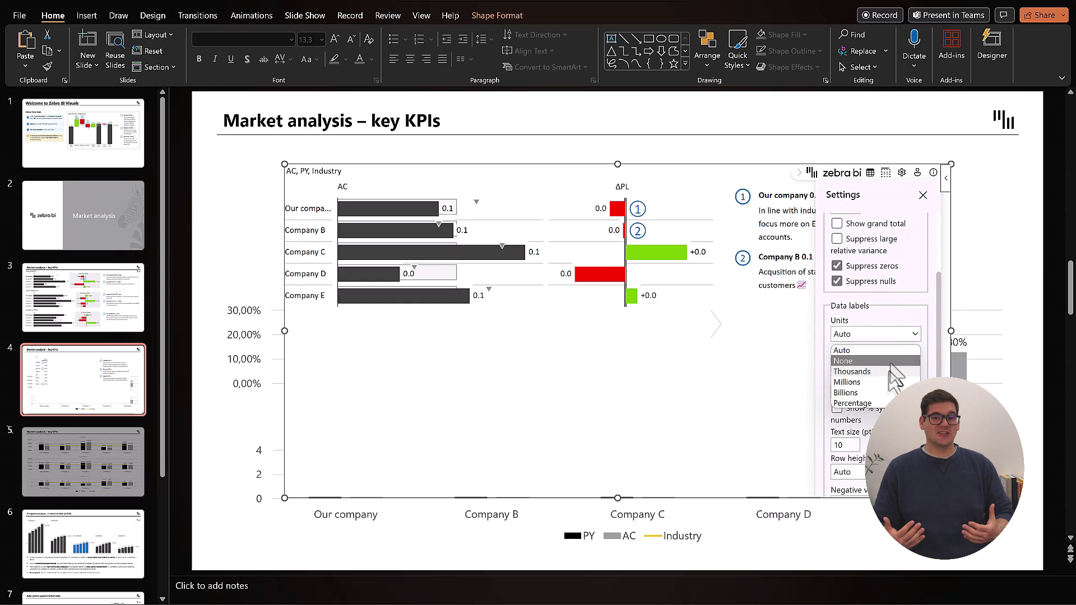
pyautogui.click(884, 404)
# Step: Set the category text width to Full so company names show completely
pyautogui.moveTo(943, 345); pyautogui.dragTo(943, 428)
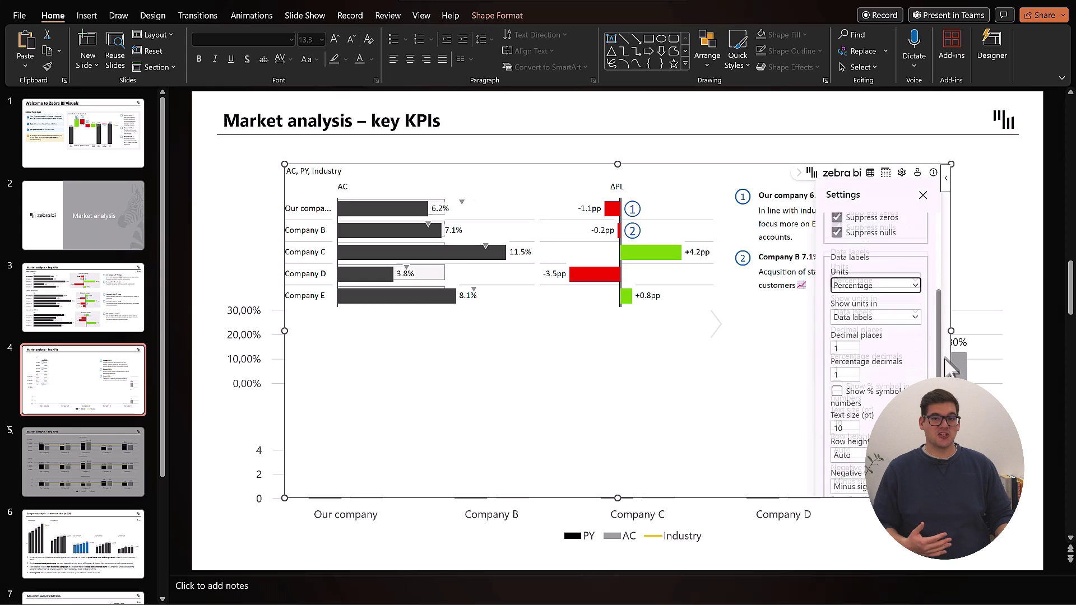
pyautogui.scroll(5, 925, 277)
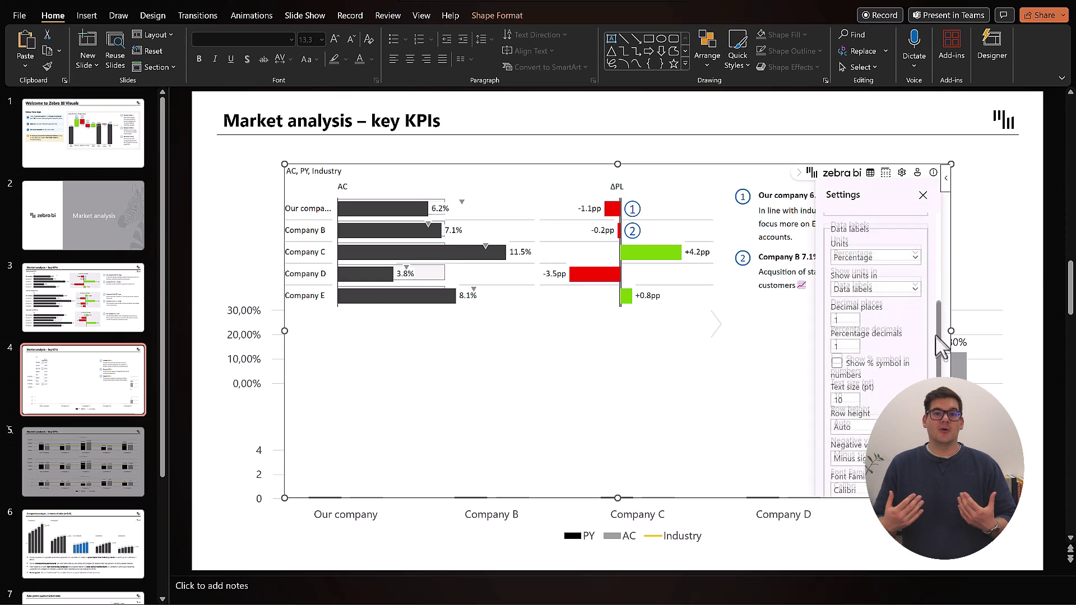
pyautogui.scroll(3, 925, 264)
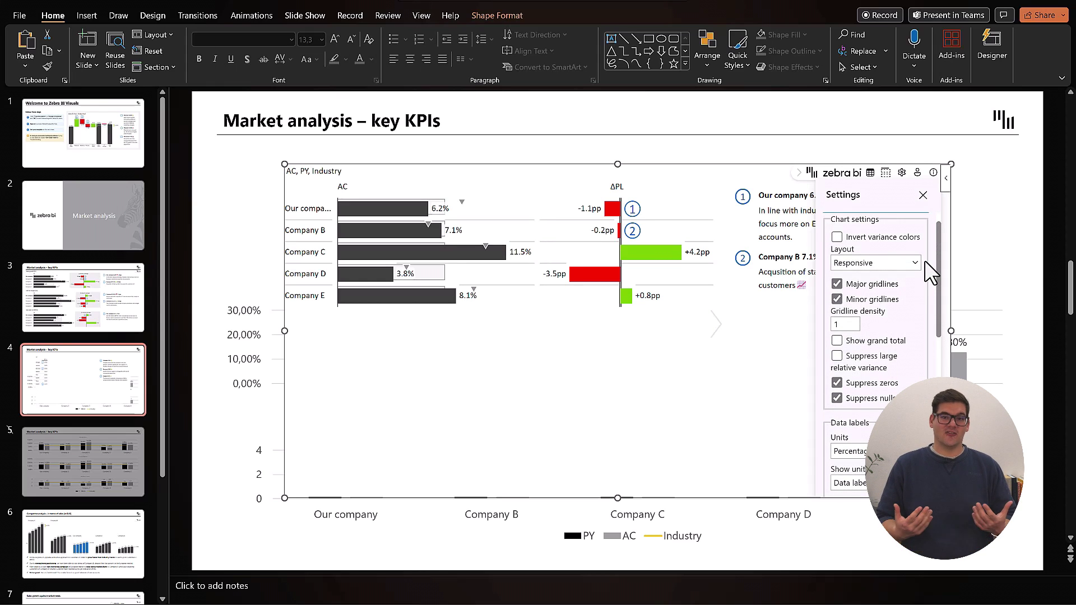
pyautogui.scroll(-3, 925, 269)
pyautogui.scroll(-2, 927, 291)
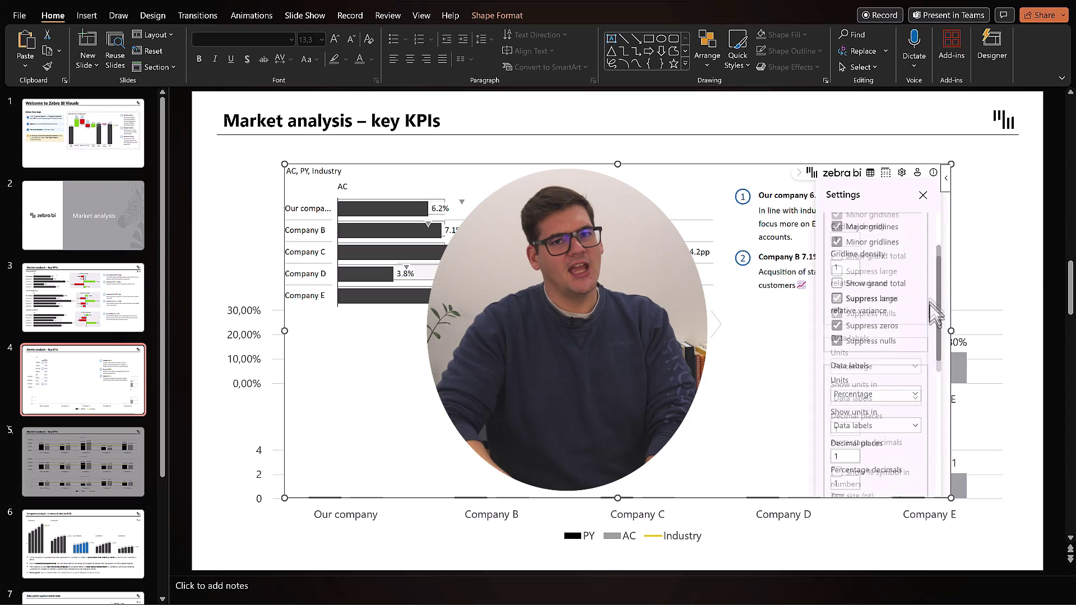
pyautogui.scroll(-3, 934, 314)
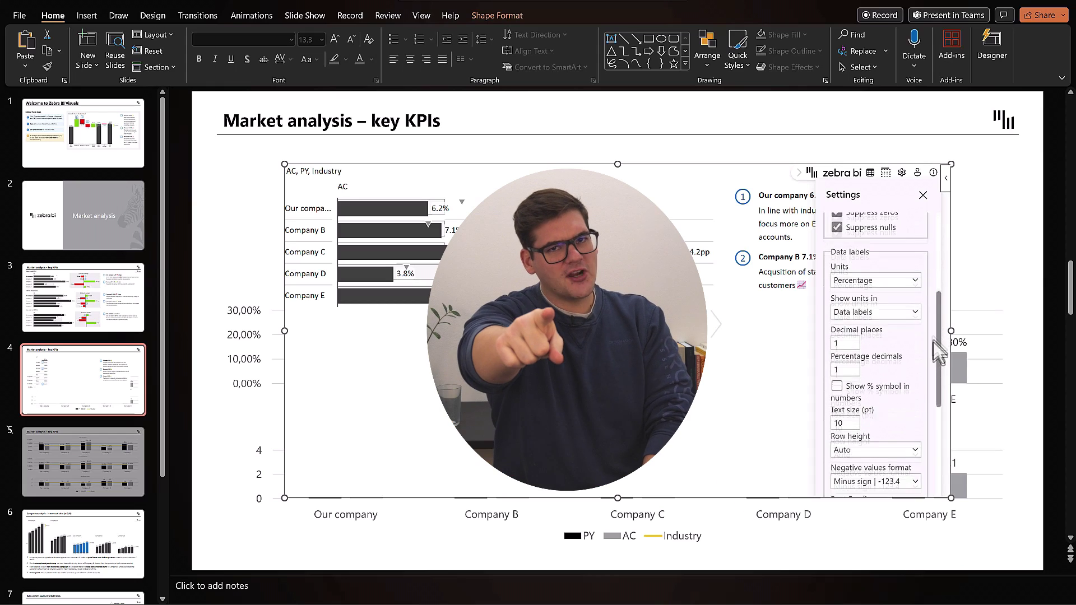
pyautogui.scroll(-3, 939, 371)
pyautogui.click(916, 471)
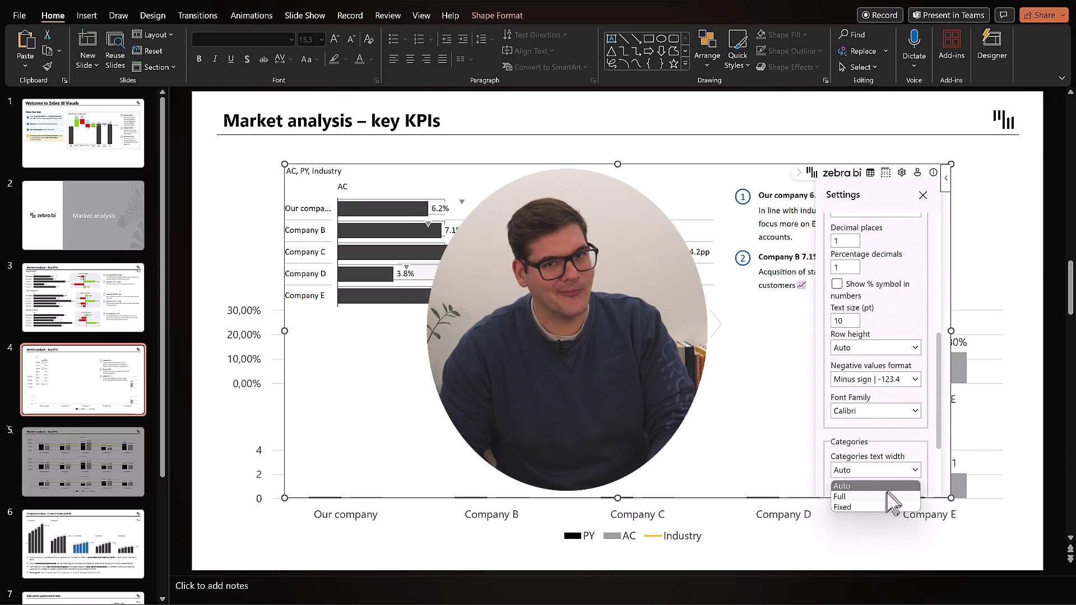
pyautogui.click(875, 519)
pyautogui.click(923, 195)
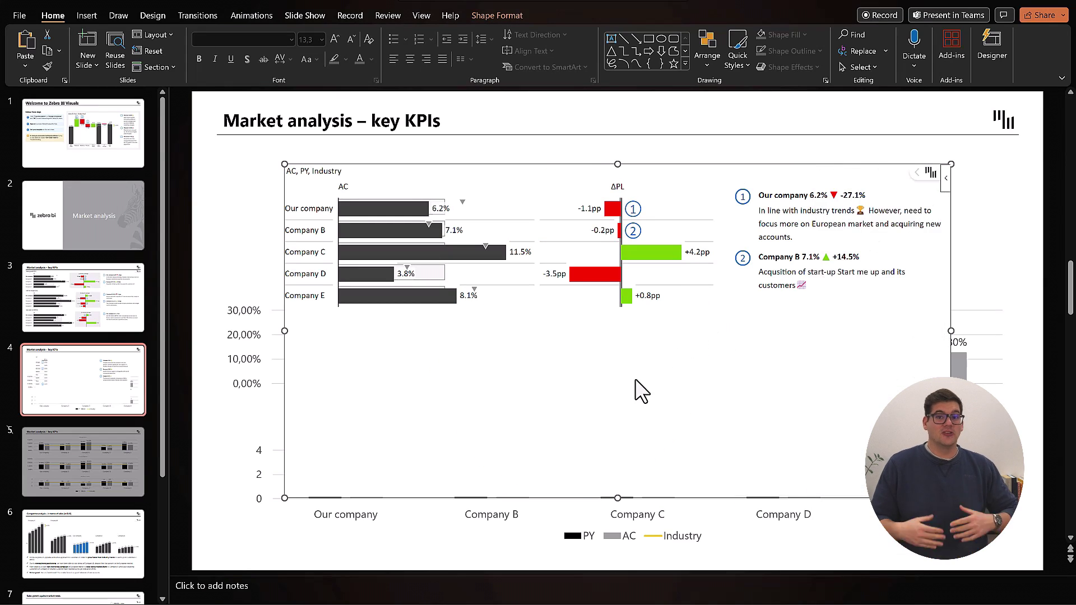
# Step: Shade the ΔPL column background, then widen and shorten the visual above the charts
pyautogui.click(661, 191)
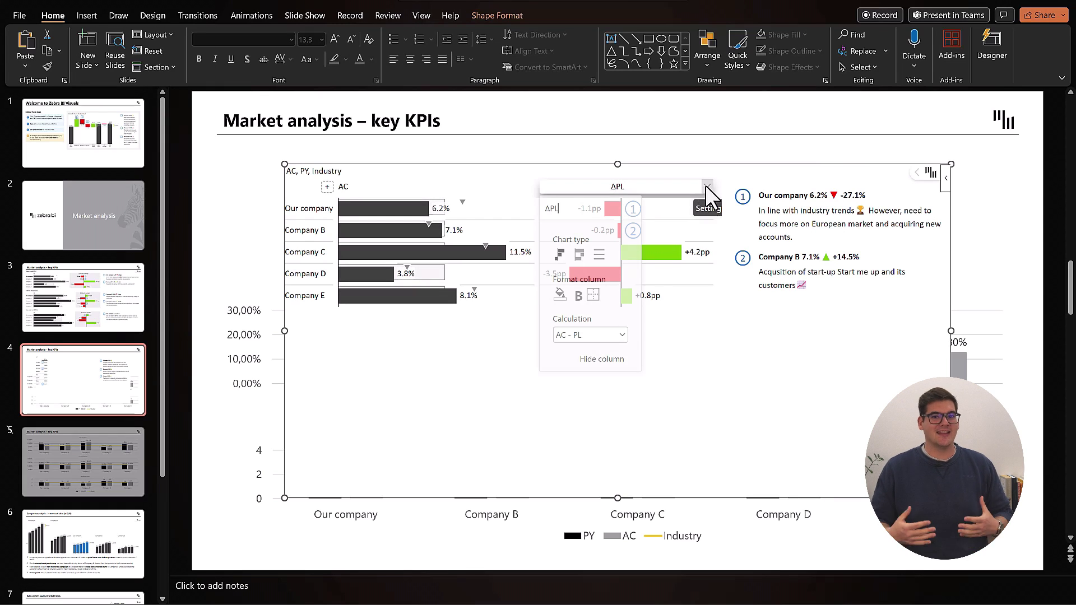
pyautogui.click(560, 296)
pyautogui.click(591, 465)
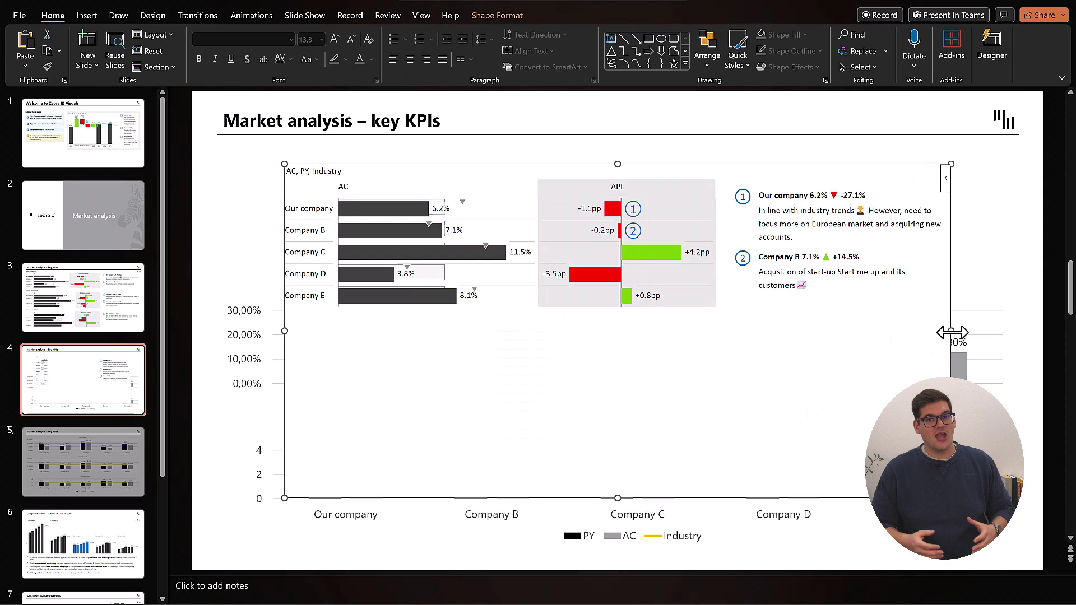
pyautogui.moveTo(952, 331); pyautogui.dragTo(1002, 331)
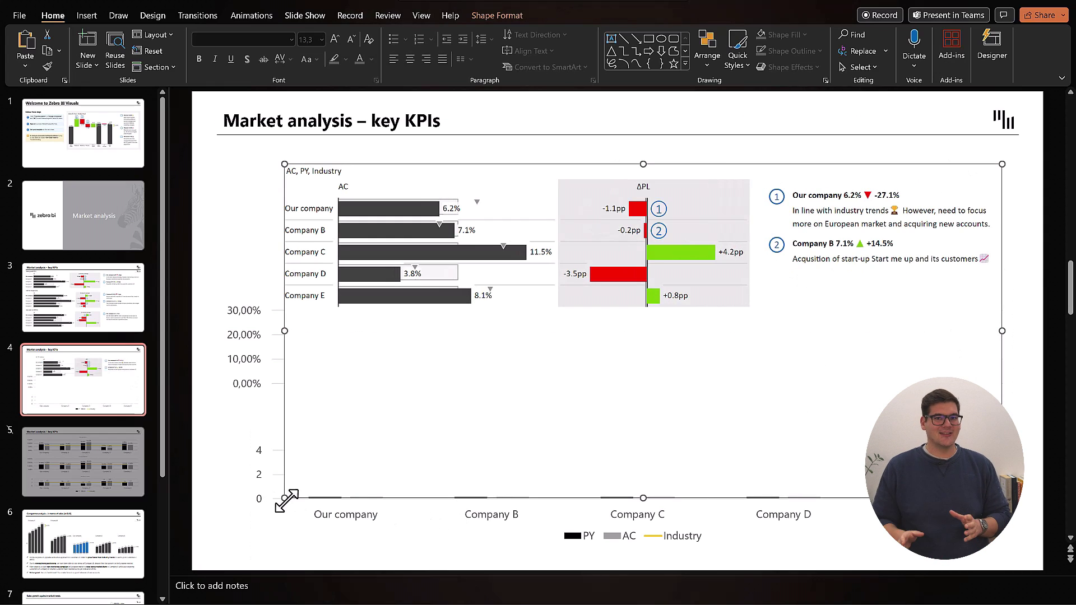
pyautogui.moveTo(285, 498); pyautogui.dragTo(229, 299)
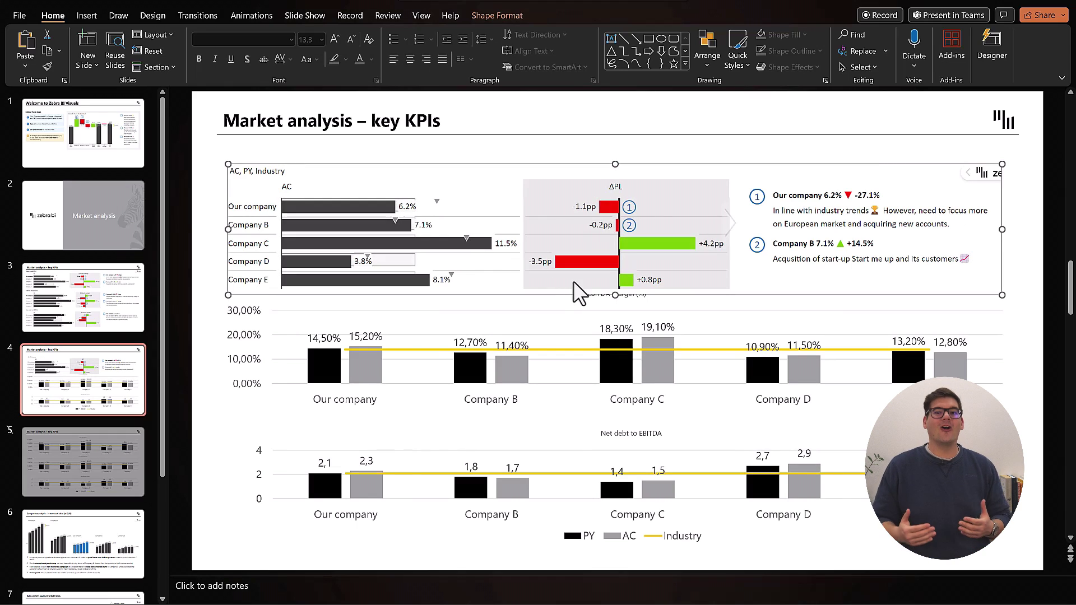
# Step: Add the title 'Sales growth (%)' in Arial 12 above the Zebra BI table
pyautogui.click(656, 157)
pyautogui.click(266, 179)
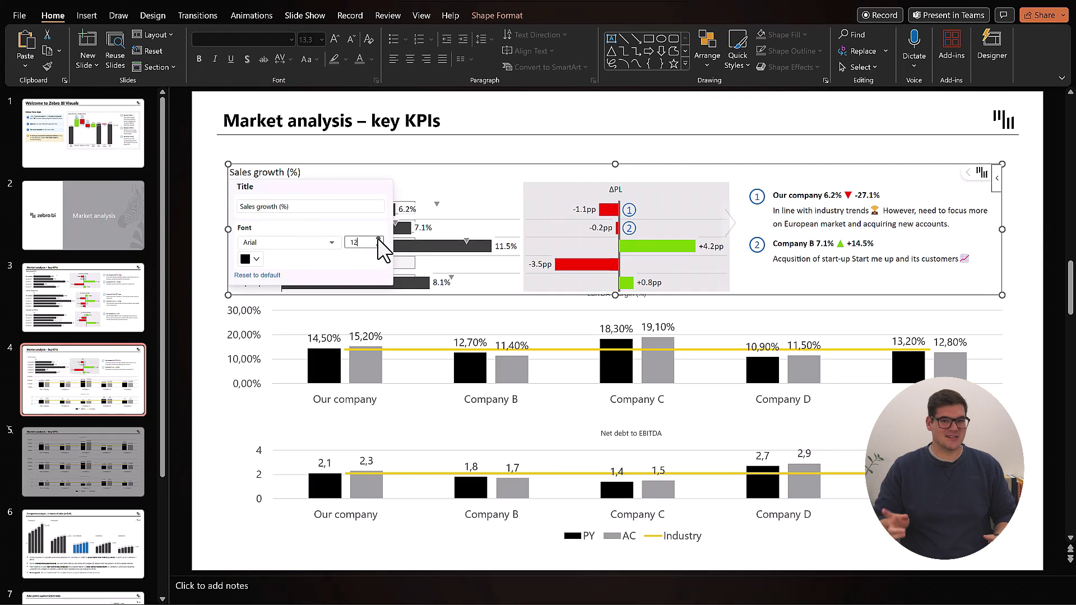
pyautogui.click(490, 160)
pyautogui.moveTo(986, 380)
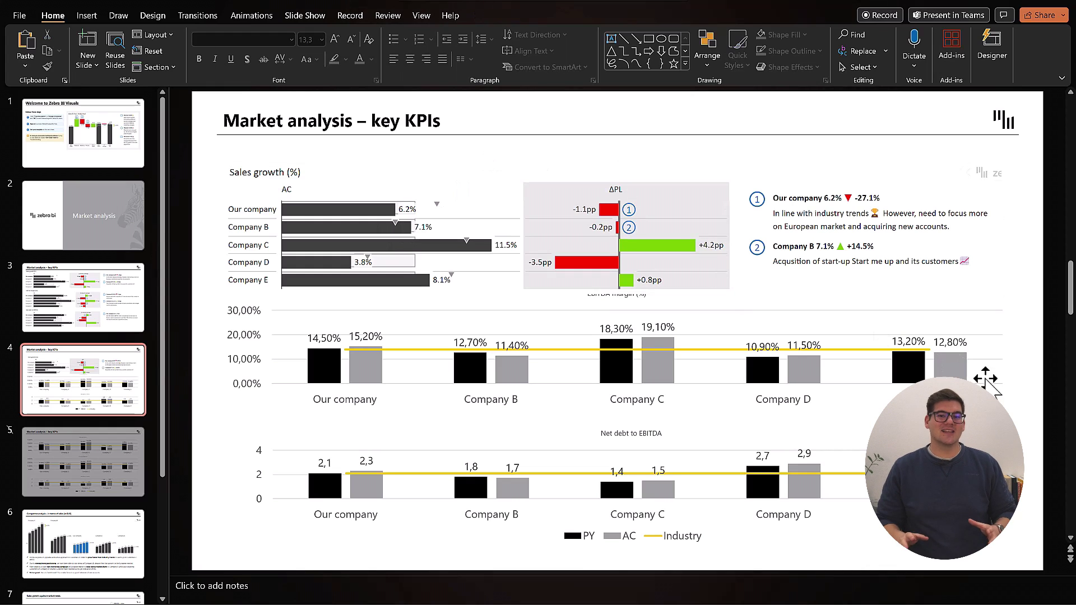